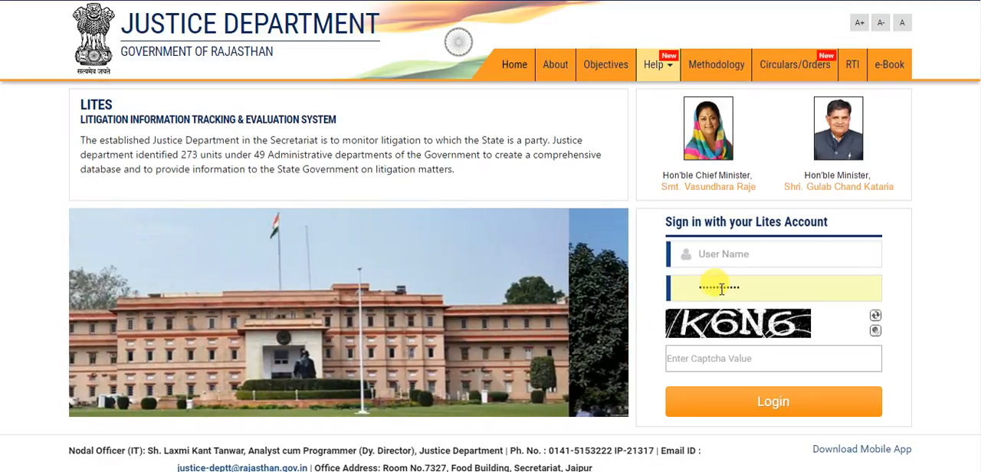
Step: Sign in to the Lites account with the saved user name, the account password and the displayed captcha value
{"action": "left_click", "coordinate": [737, 253]}
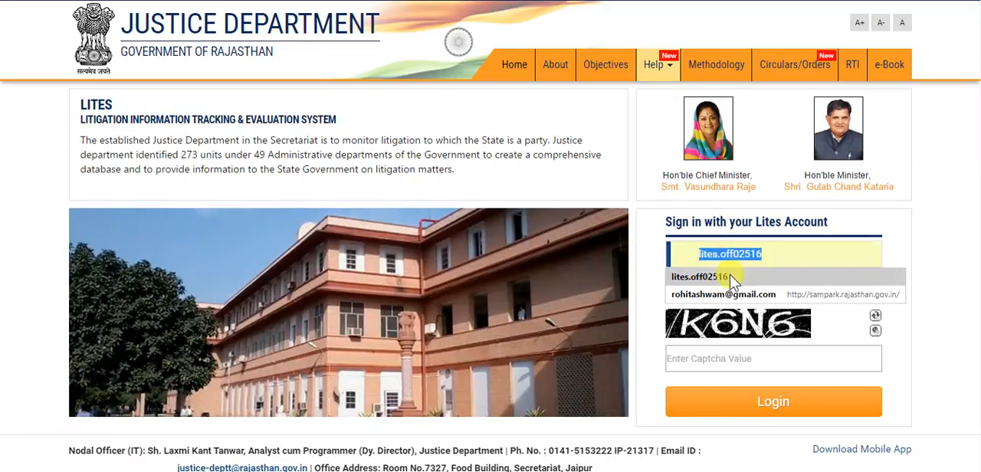
{"action": "left_click", "coordinate": [730, 278]}
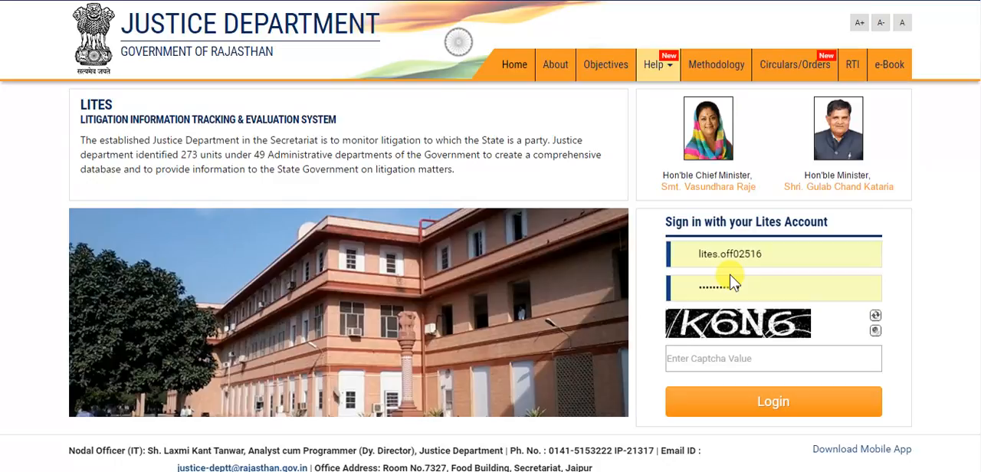
{"action": "left_click", "coordinate": [734, 363]}
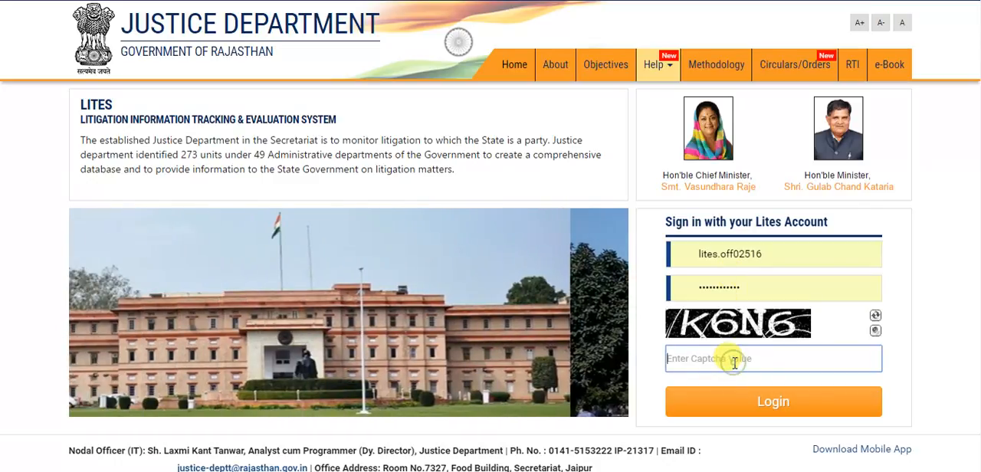
{"action": "type", "text": "k6n6"}
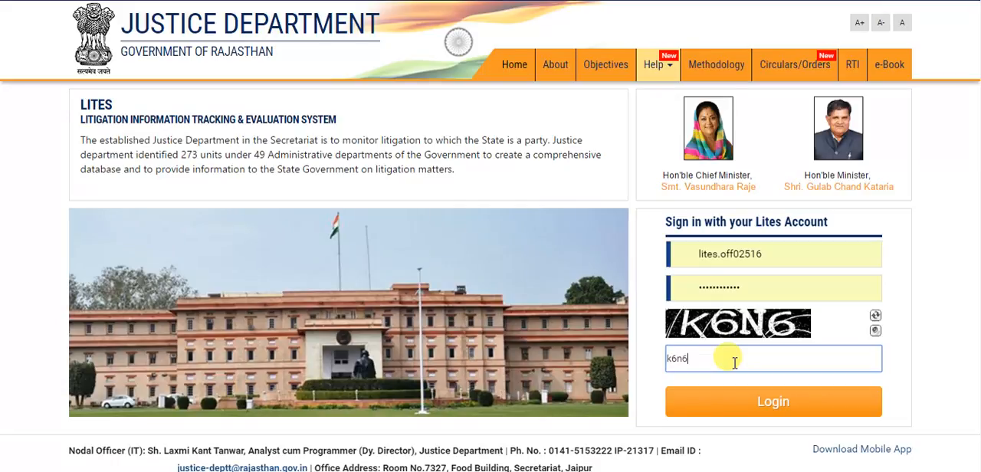
{"action": "left_click", "coordinate": [733, 404]}
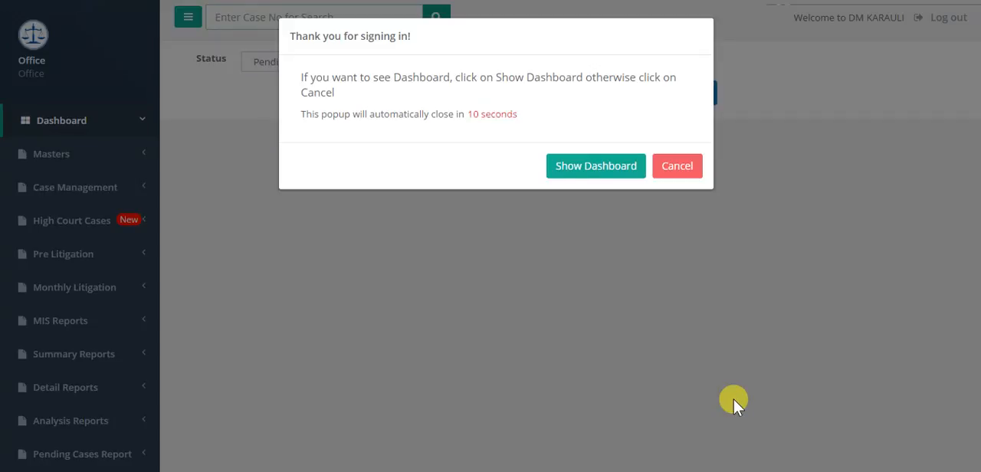
Step: Show the dashboard after signing in and open its Talking Points report
{"action": "left_click", "coordinate": [581, 164]}
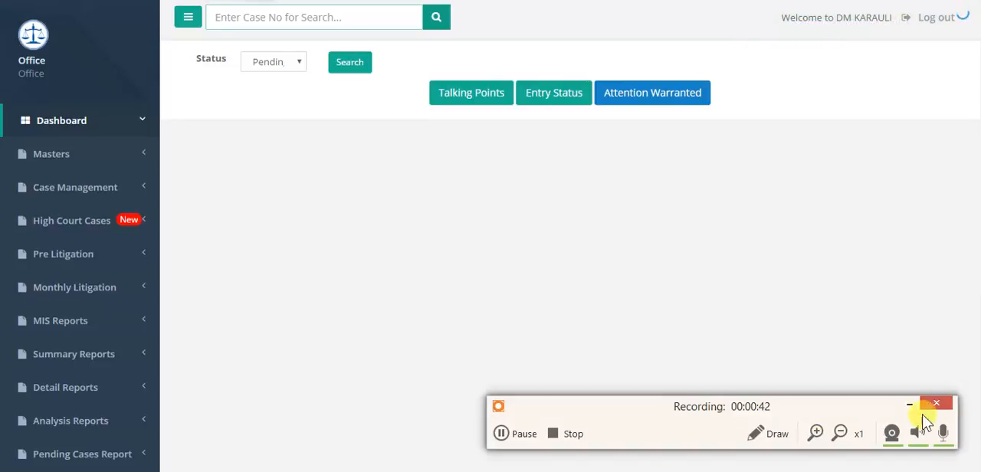
{"action": "left_click", "coordinate": [910, 406]}
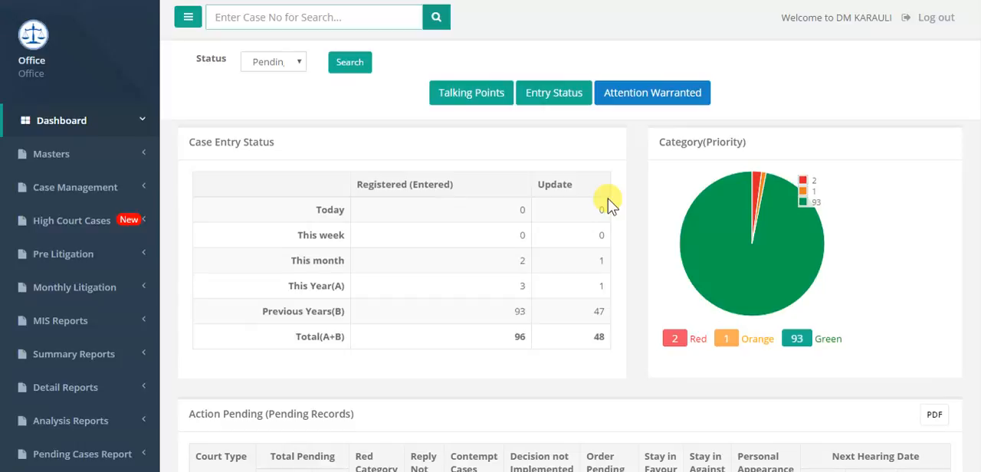
{"action": "left_click", "coordinate": [475, 99]}
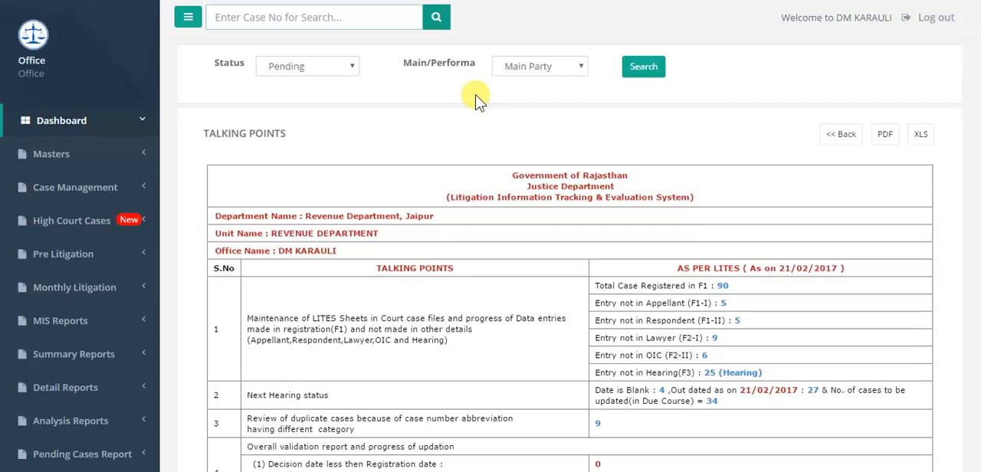
Step: Open Case Registration(F1) under Case Management and start a new case registration
{"action": "left_click", "coordinate": [74, 196]}
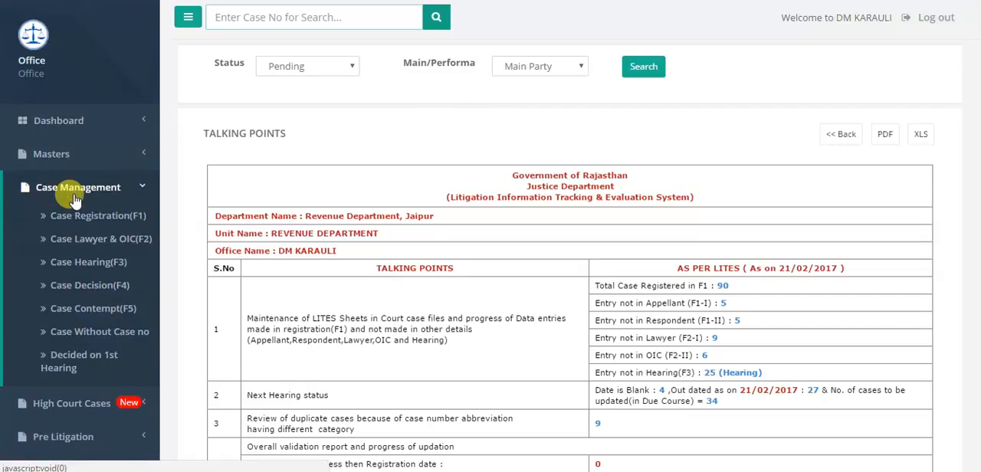
{"action": "left_click", "coordinate": [77, 216]}
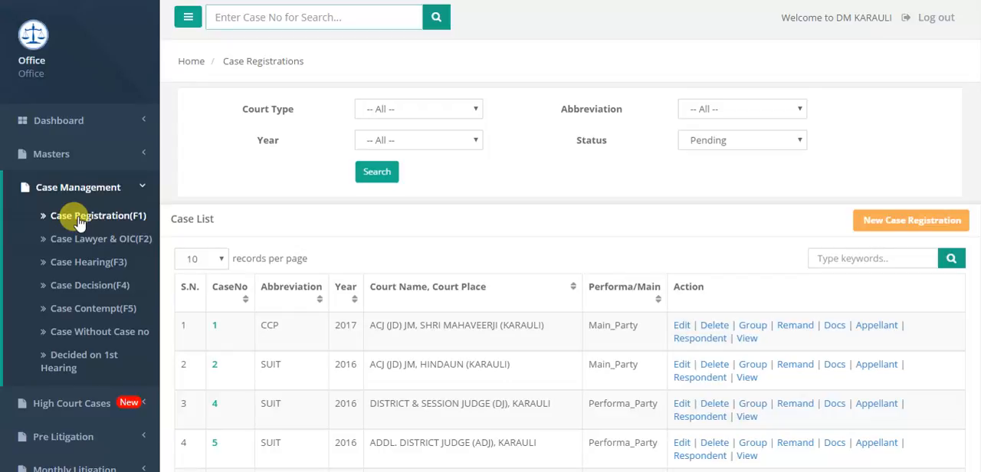
{"action": "left_click", "coordinate": [845, 256]}
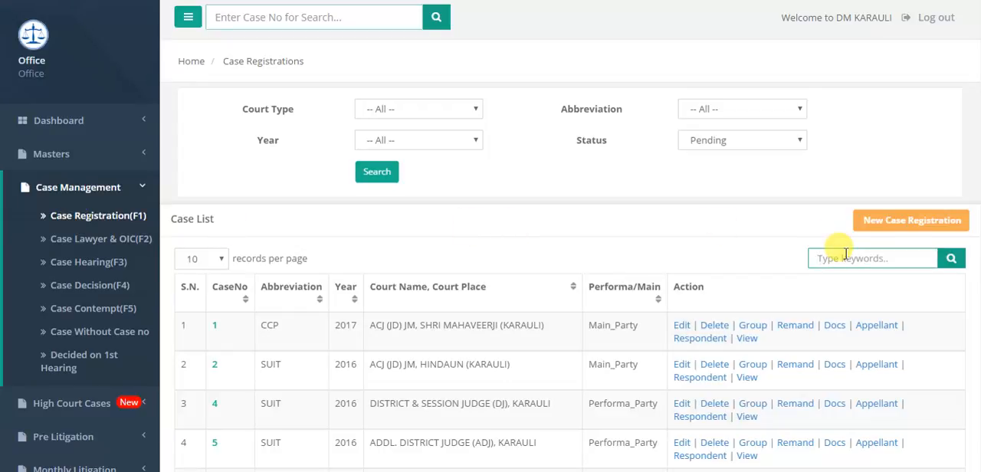
{"action": "left_click", "coordinate": [900, 229]}
{"action": "left_click", "coordinate": [900, 229]}
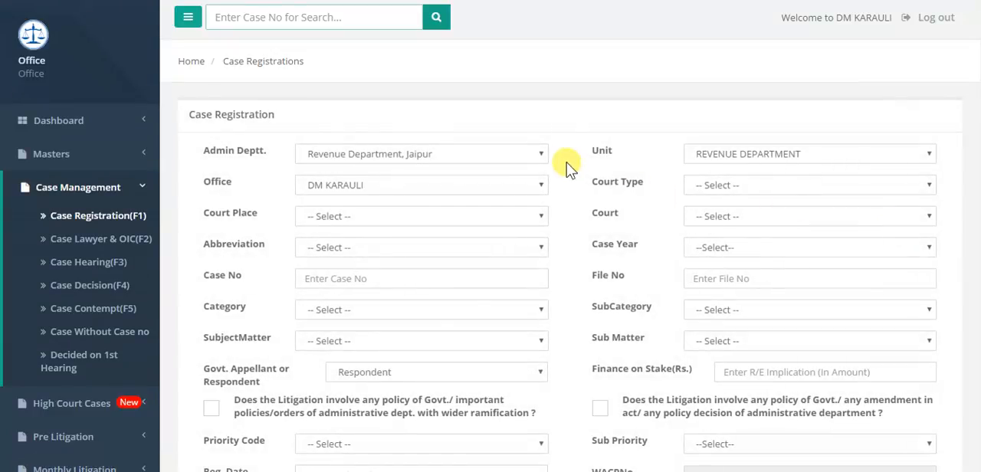
Step: Check the available Admin Deptt. and Unit options in the case registration form
{"action": "left_click", "coordinate": [508, 150]}
{"action": "left_click", "coordinate": [508, 151]}
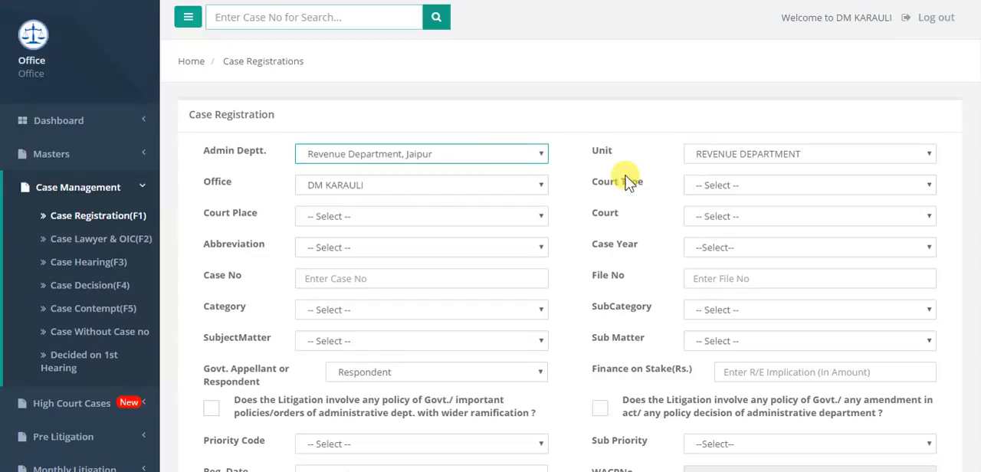
{"action": "left_click", "coordinate": [739, 157]}
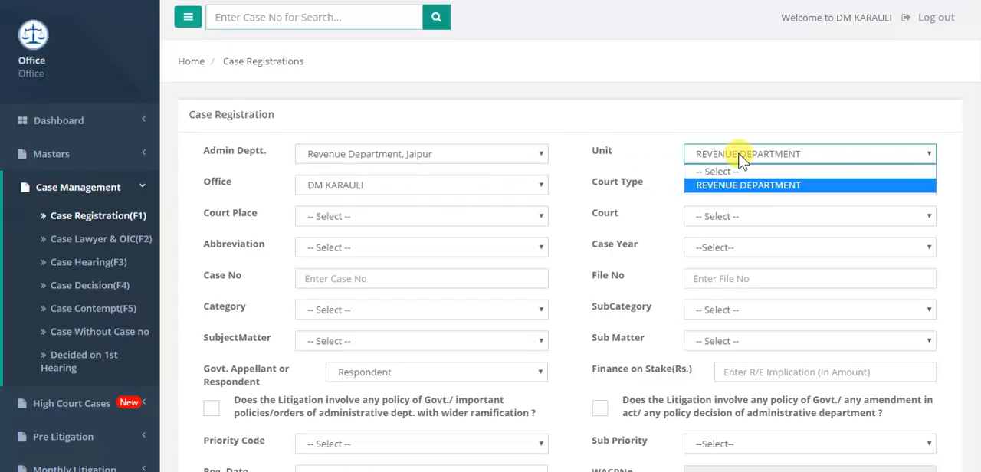
{"action": "left_click", "coordinate": [739, 157]}
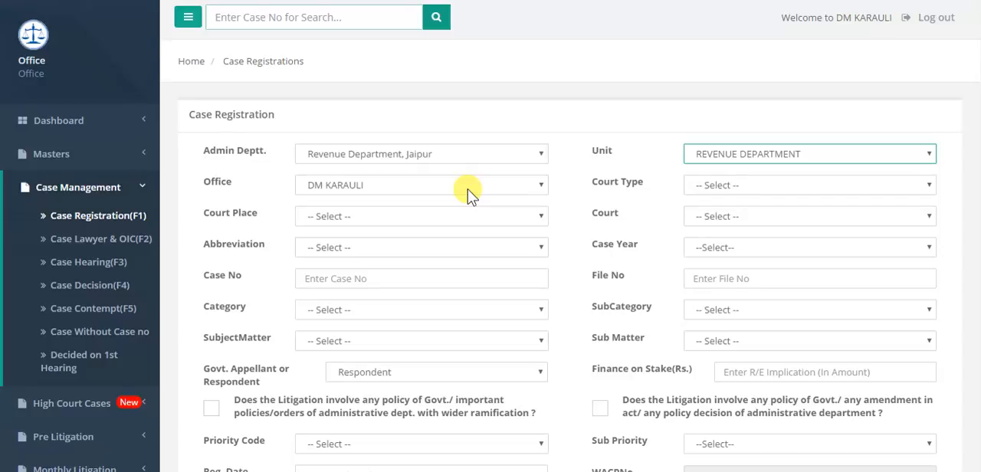
Step: Set Court Type to High Court Bench, Jaipur, Court Place to JAIPUR and Court to HIGH COURT BENCH JAIPUR, JAIPUR
{"action": "left_click", "coordinate": [714, 189]}
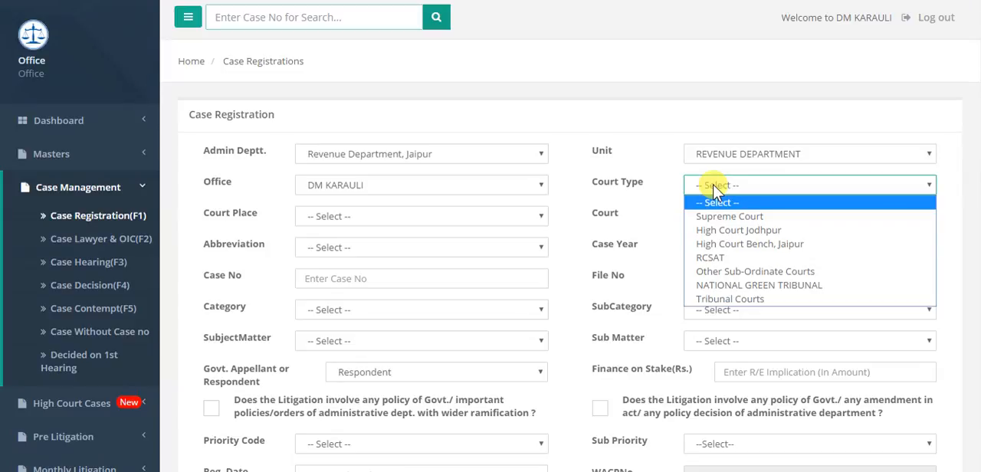
{"action": "left_click", "coordinate": [716, 245]}
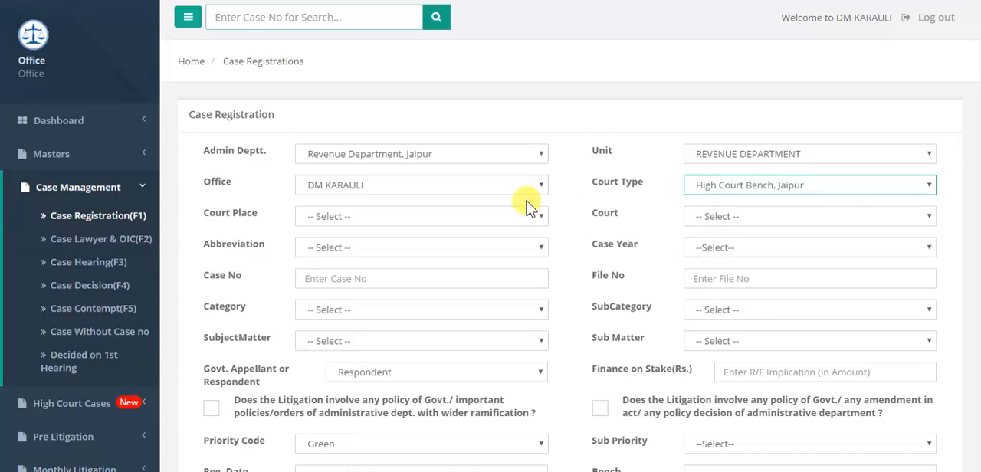
{"action": "left_click", "coordinate": [431, 247]}
{"action": "left_click", "coordinate": [720, 221]}
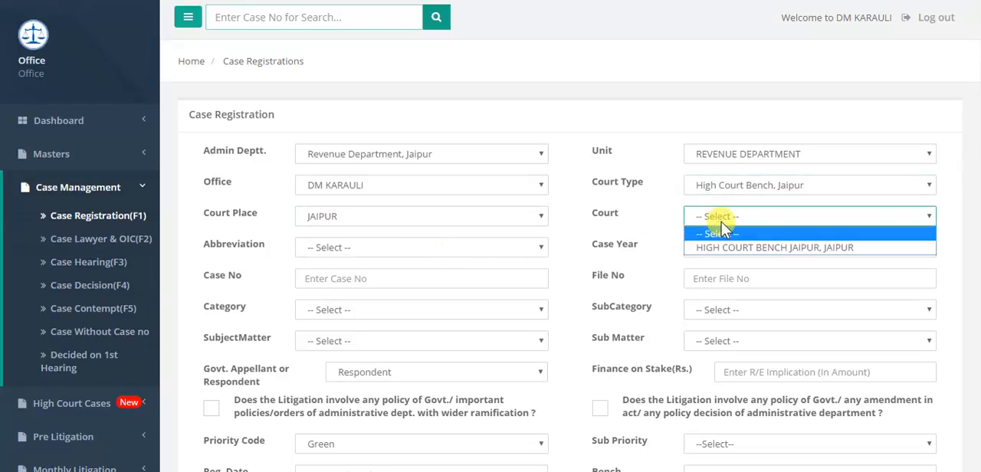
{"action": "left_click", "coordinate": [720, 249]}
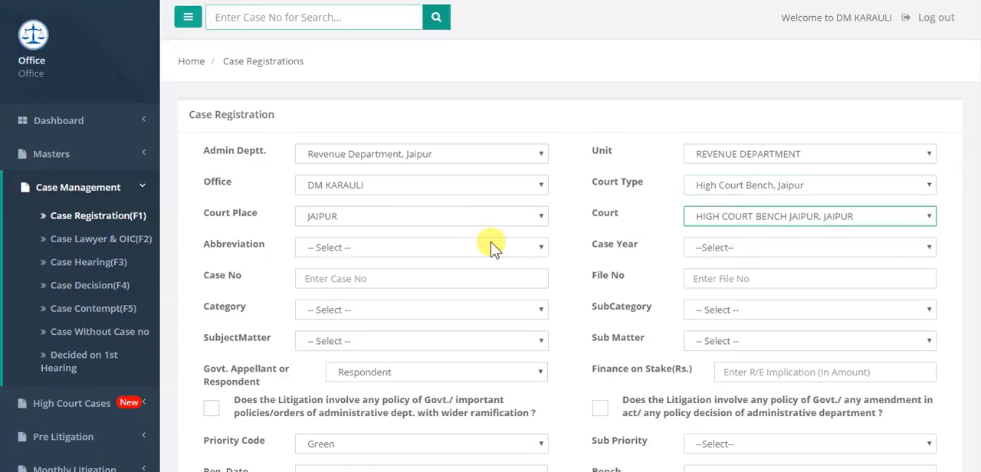
Step: Look through the case Abbreviation options and set the Case Year to 2000
{"action": "left_click", "coordinate": [426, 246]}
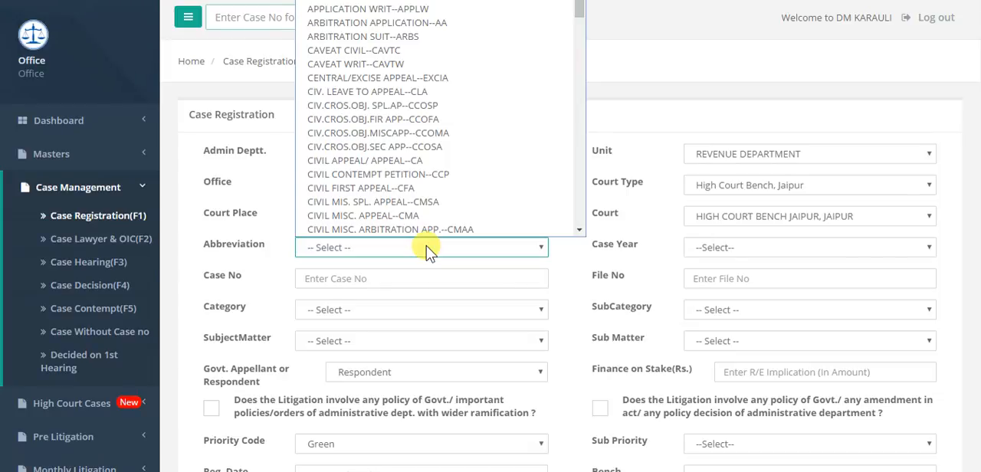
{"action": "left_click", "coordinate": [781, 247]}
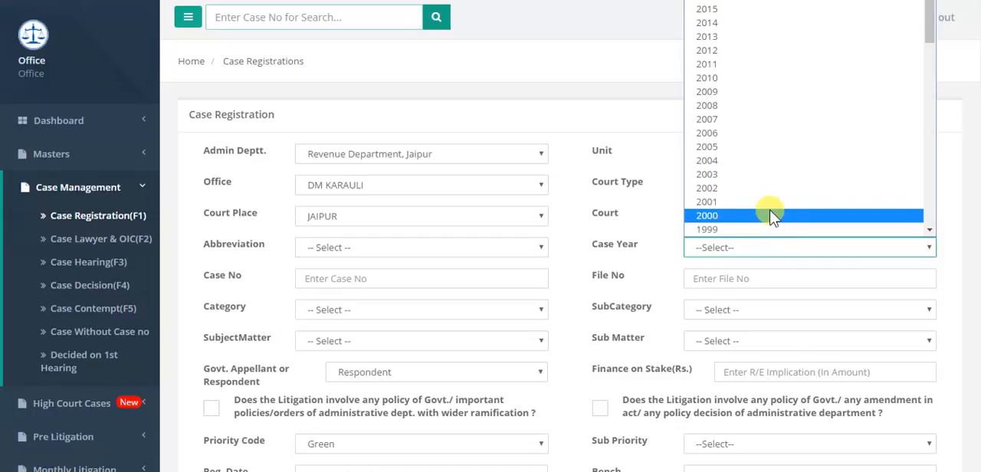
{"action": "left_click", "coordinate": [770, 213]}
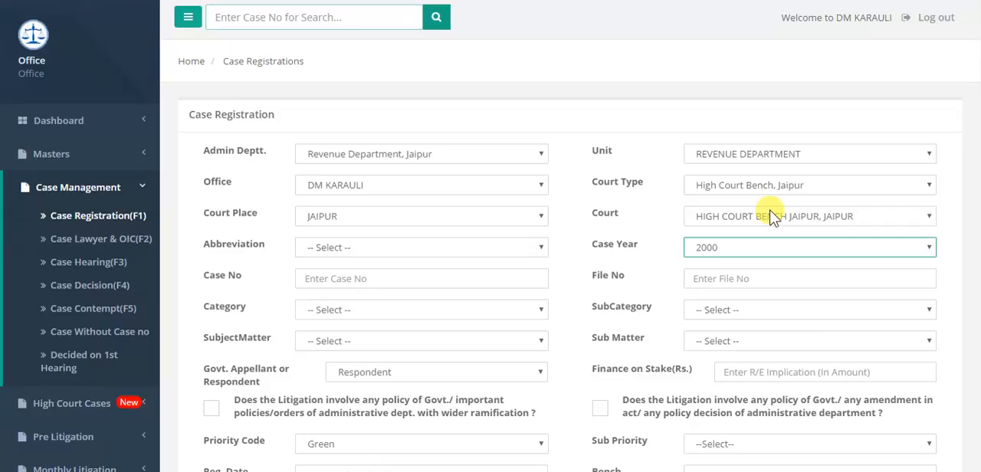
{"action": "left_click", "coordinate": [444, 275]}
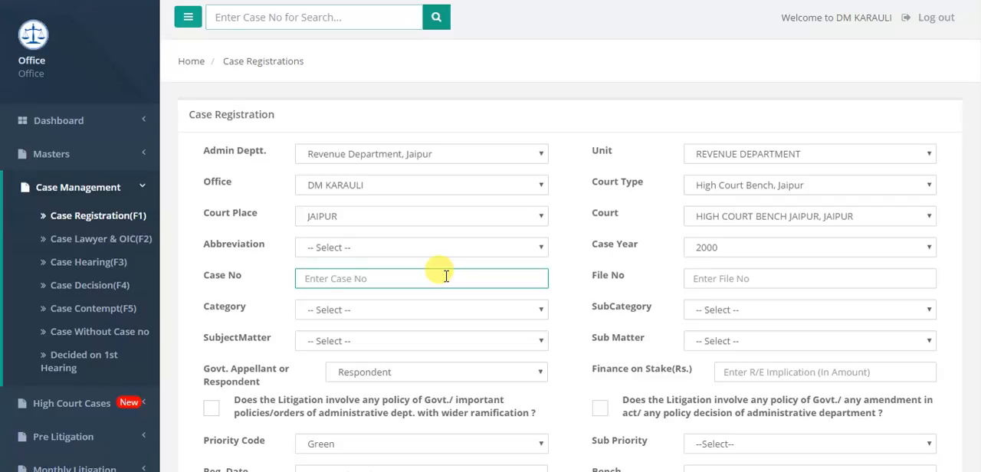
{"action": "left_click", "coordinate": [728, 277]}
Step: Set the case Category to CIVIL and its SubCategory to ELECTION RELATED
{"action": "left_click", "coordinate": [535, 307]}
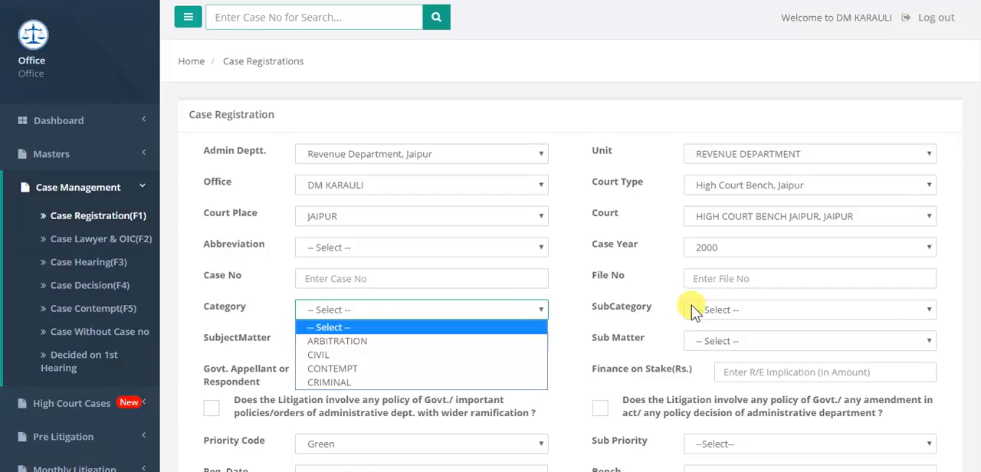
{"action": "left_click", "coordinate": [396, 358]}
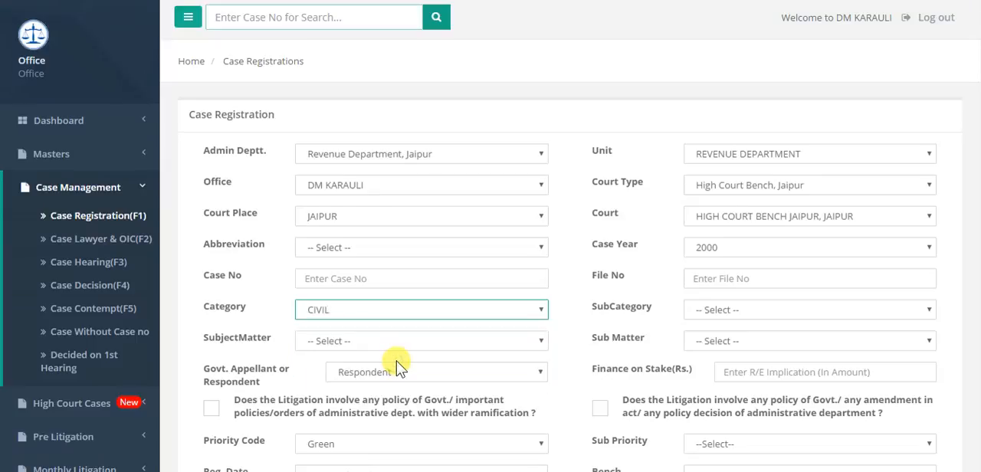
{"action": "left_click", "coordinate": [765, 312]}
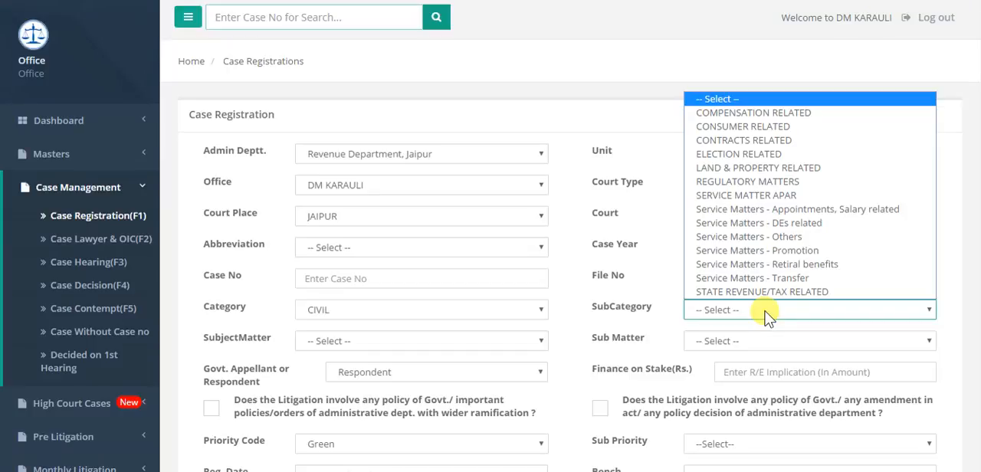
{"action": "left_click", "coordinate": [740, 159]}
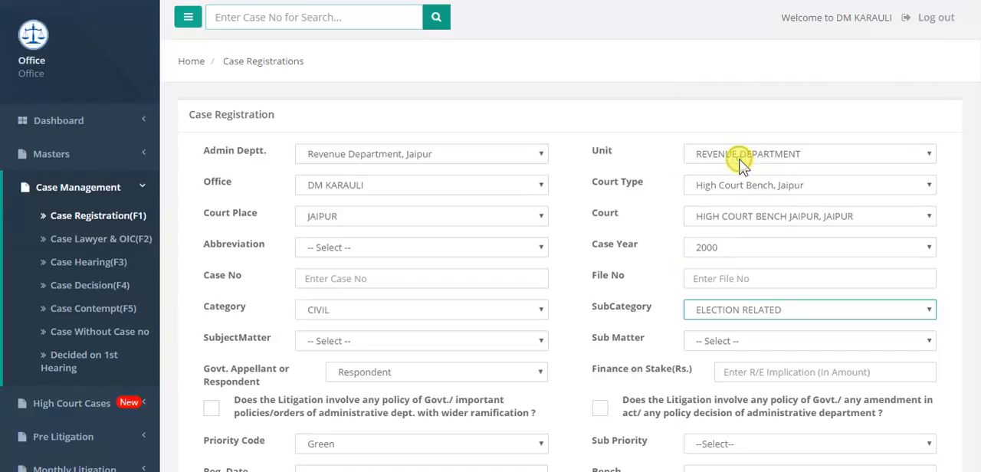
Step: Set both the SubjectMatter and the Sub Matter of the case to ORDER
{"action": "left_click", "coordinate": [398, 341]}
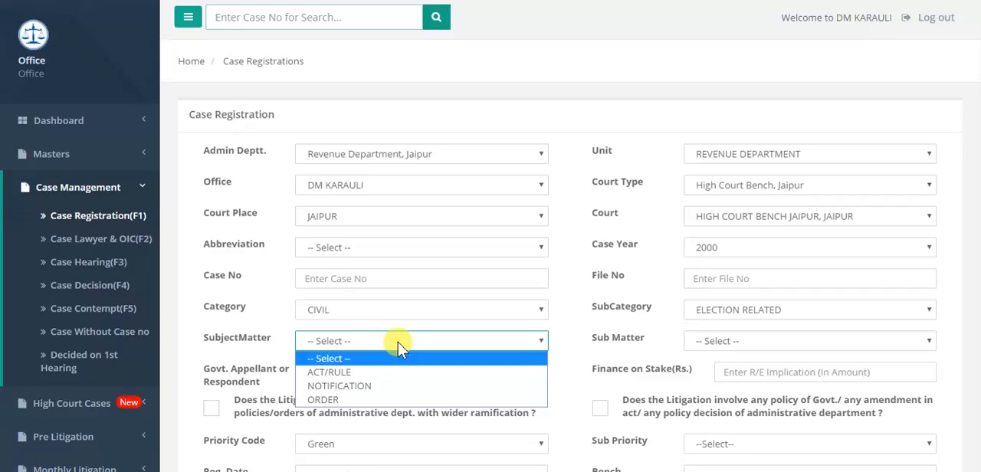
{"action": "left_click", "coordinate": [344, 406]}
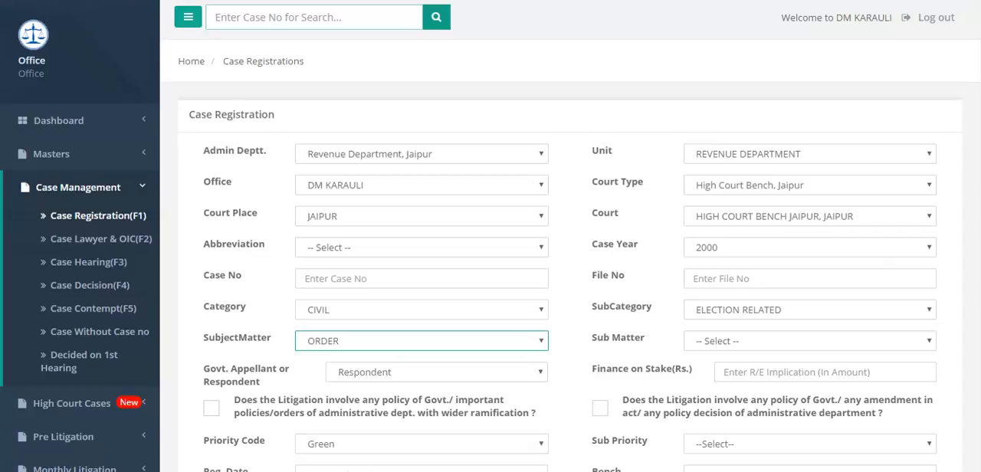
{"action": "left_click", "coordinate": [884, 337]}
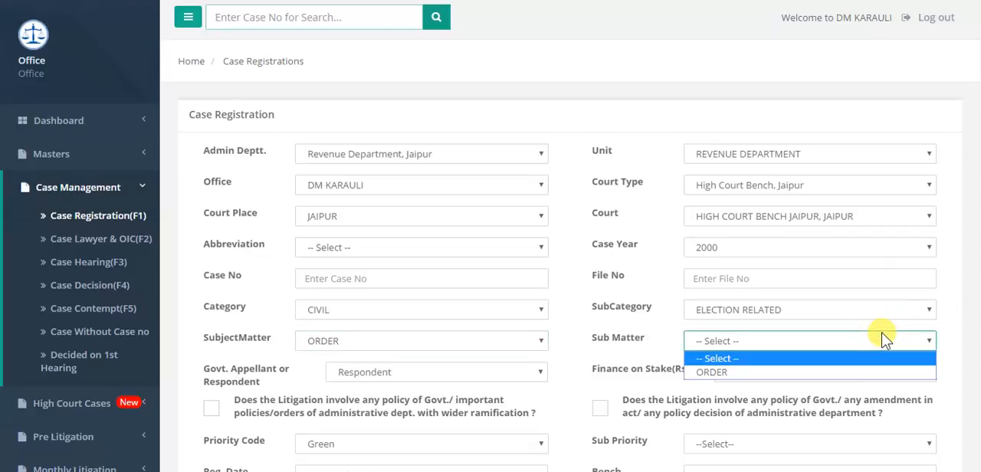
{"action": "left_click", "coordinate": [817, 371]}
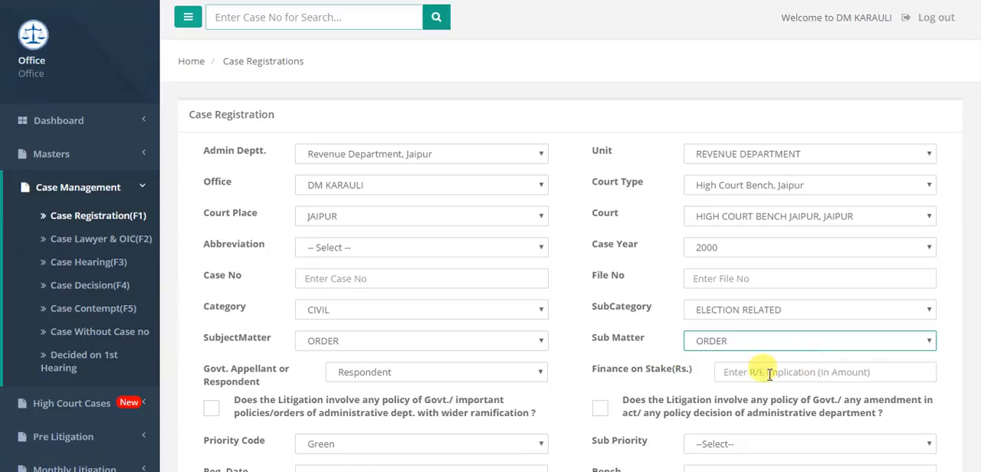
Step: Review the Govt. Appellant or Respondent options, the Finance on Stake(Rs.) field and the remaining registration fields
{"action": "left_click", "coordinate": [532, 373]}
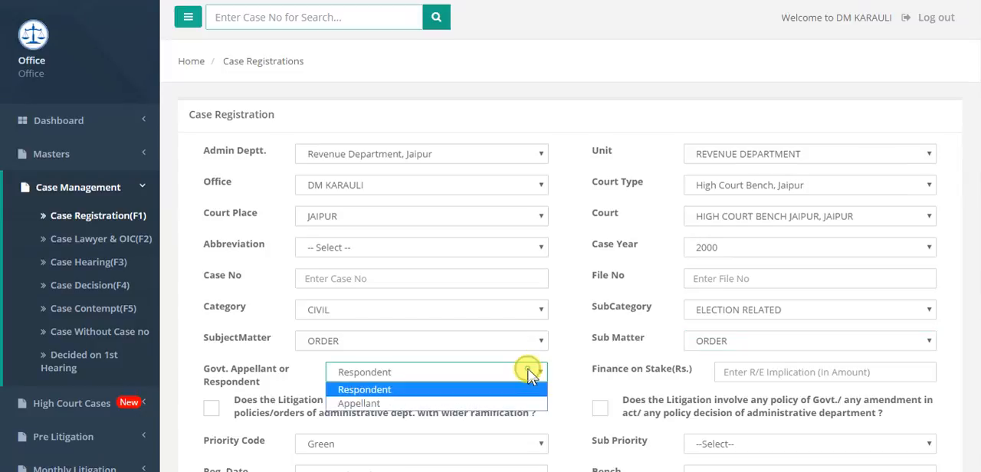
{"action": "left_click", "coordinate": [528, 373]}
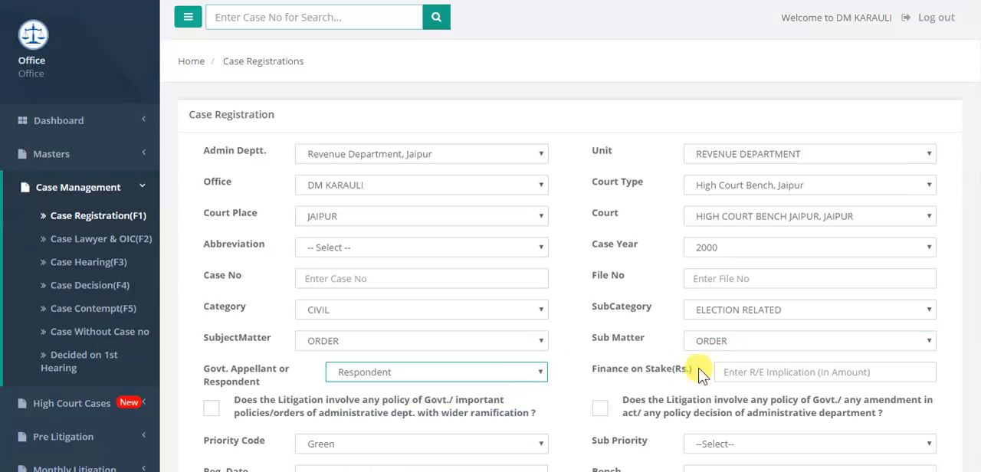
{"action": "left_click", "coordinate": [744, 371]}
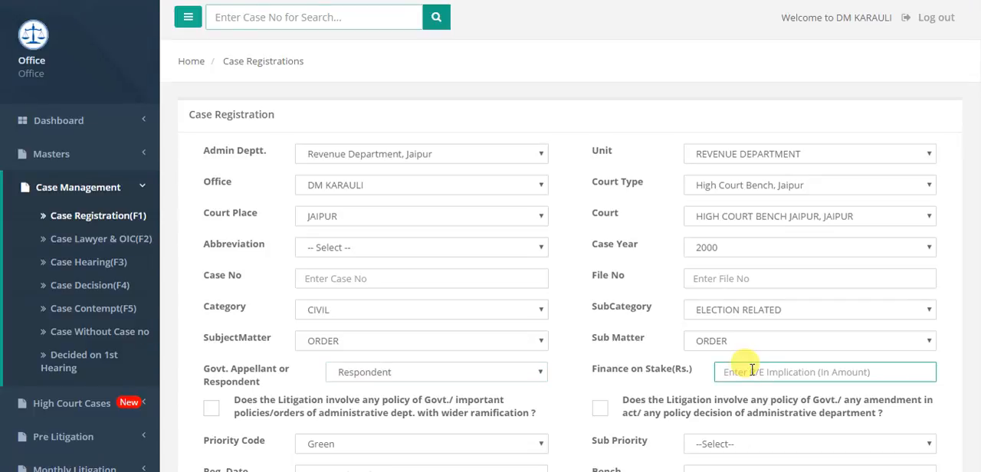
{"action": "scroll", "coordinate": [570, 307], "scroll_direction": "down", "scroll_amount": 3}
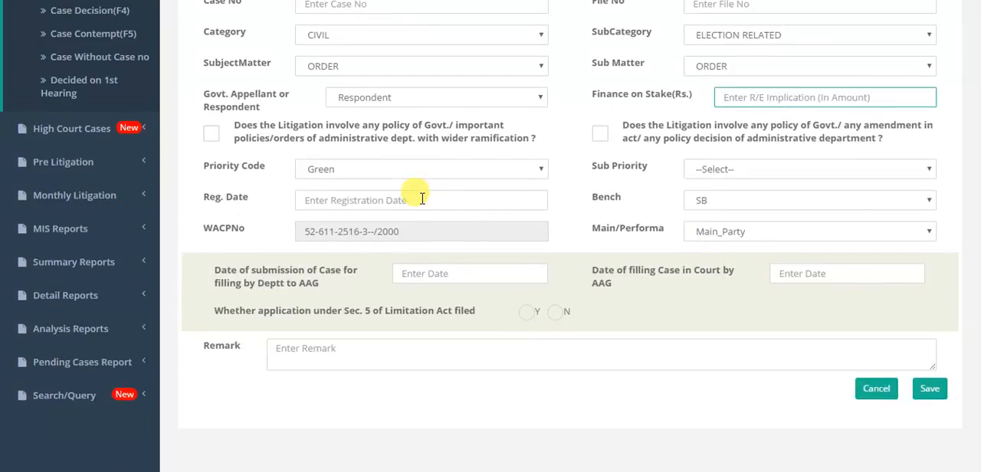
Step: Keep the Priority Code at Green and set the Sub Priority to Other than Red and Orange category
{"action": "left_click", "coordinate": [435, 177]}
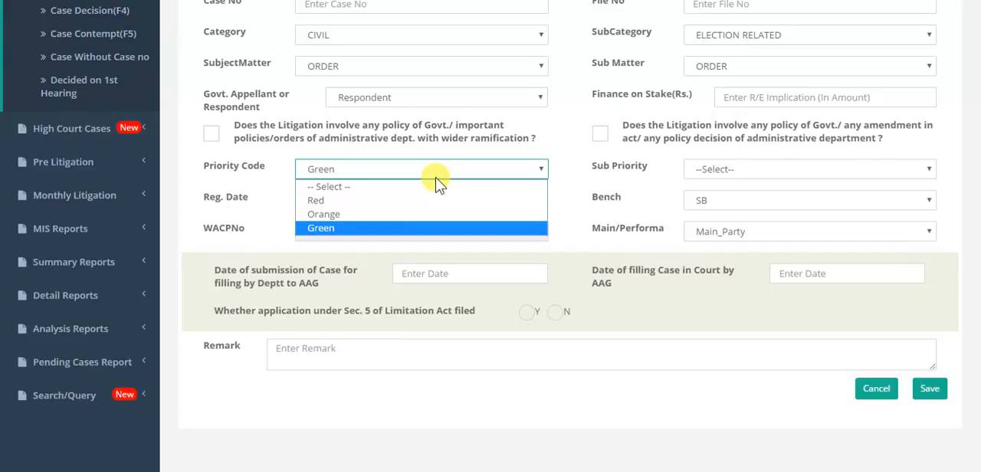
{"action": "left_click", "coordinate": [435, 177]}
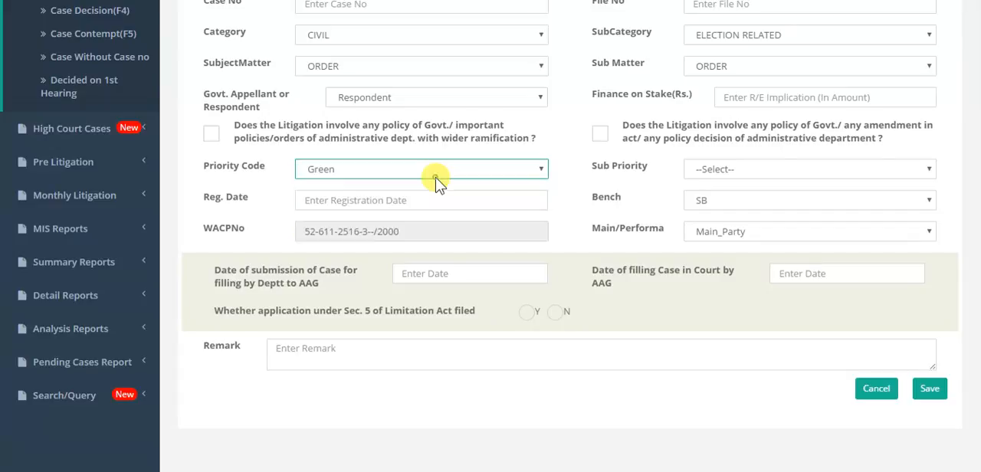
{"action": "left_click", "coordinate": [748, 176]}
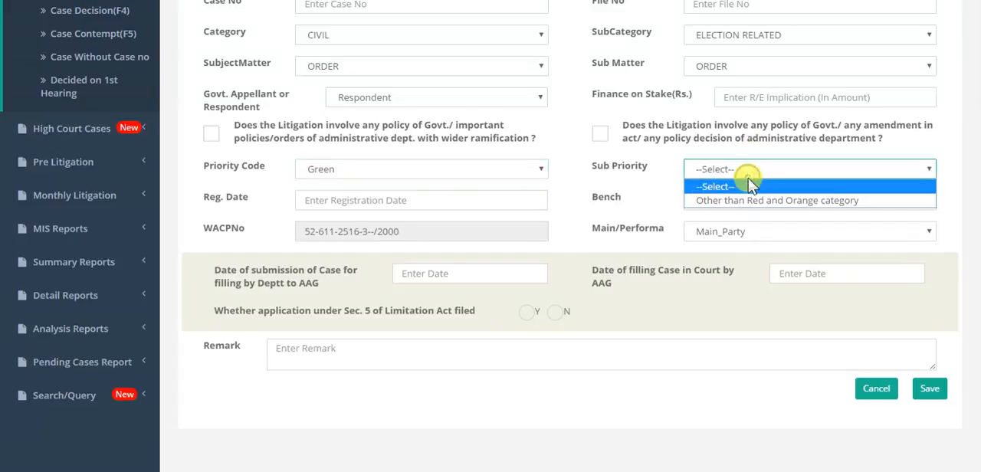
{"action": "left_click", "coordinate": [740, 201]}
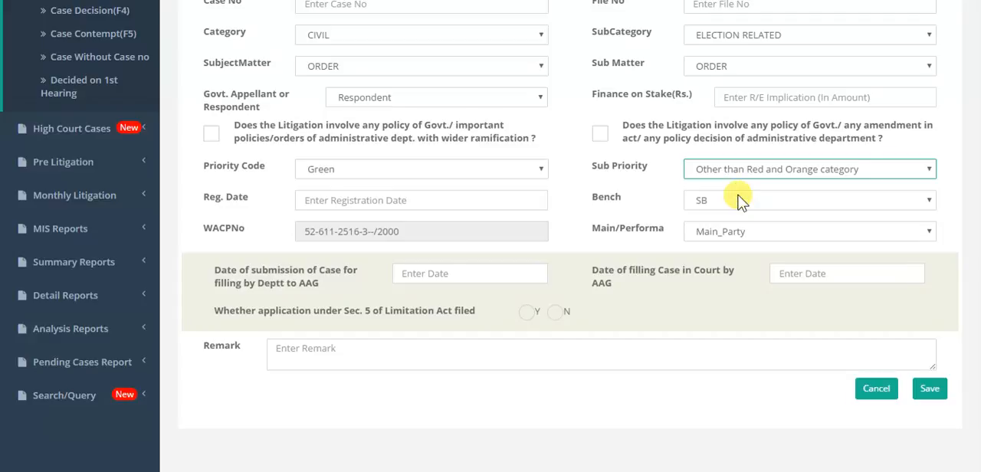
Step: Review the Reg. Date calendar, the Bench options and the Remark field, and try to save the case registration
{"action": "left_click", "coordinate": [440, 191]}
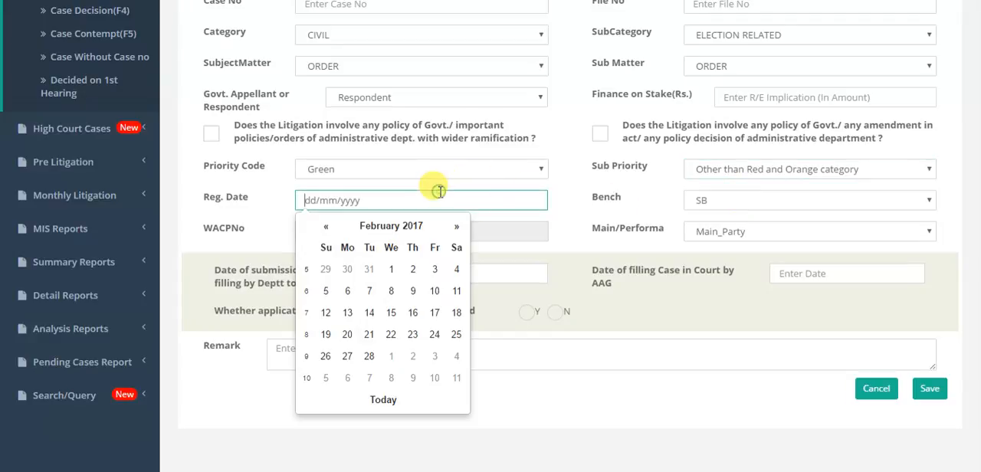
{"action": "left_click", "coordinate": [722, 204]}
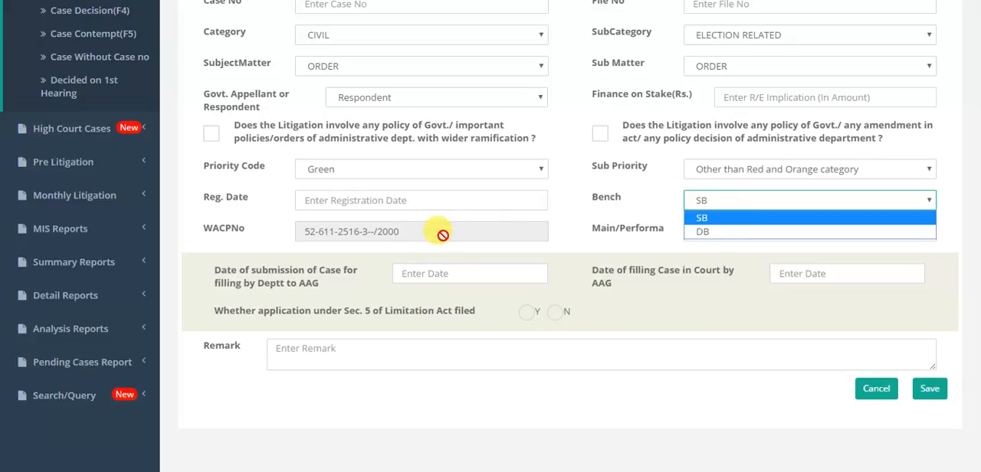
{"action": "left_click", "coordinate": [549, 238]}
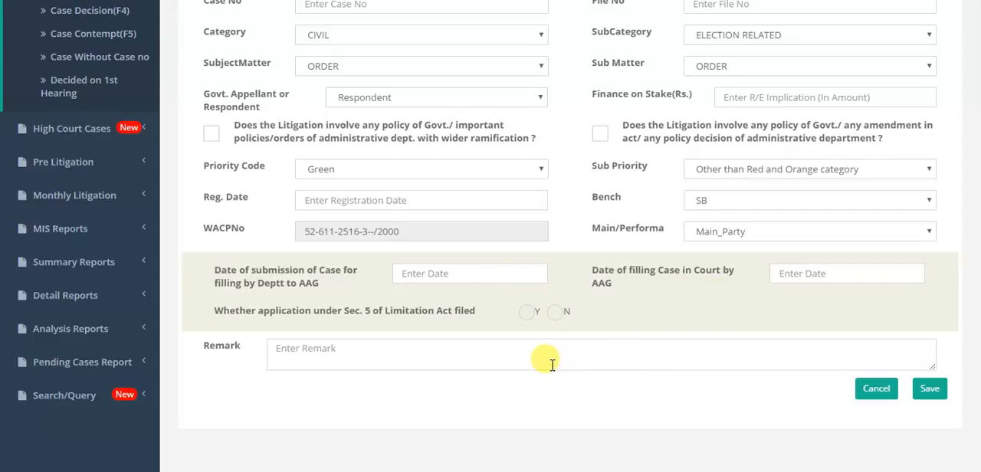
{"action": "left_click", "coordinate": [434, 358]}
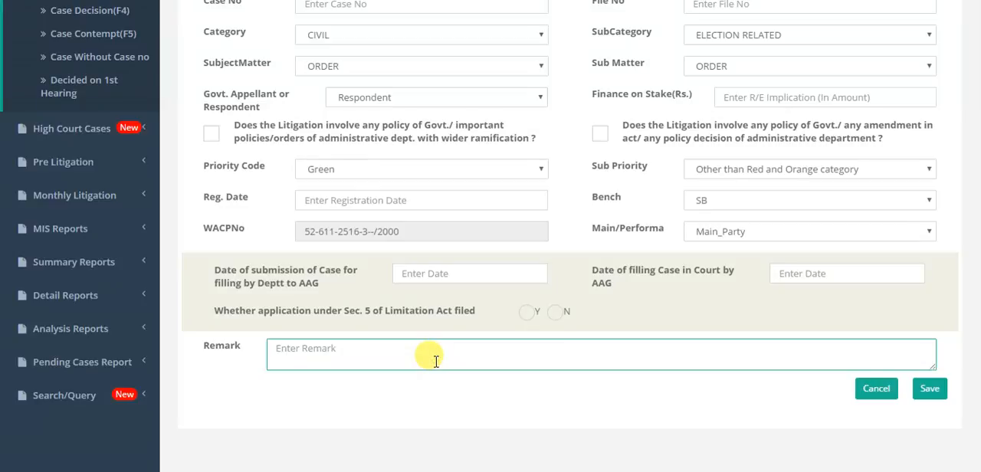
{"action": "left_click", "coordinate": [945, 394]}
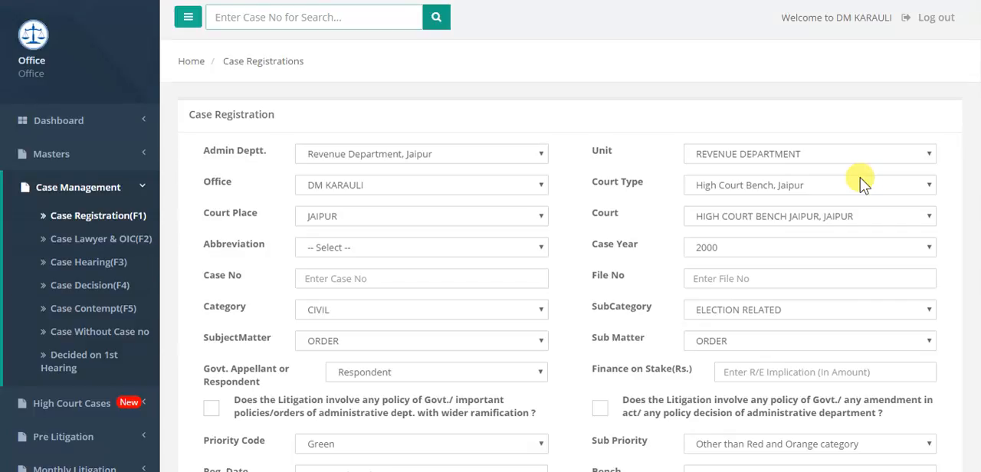
Step: Return to the registered case list and search it for the keyword 2
{"action": "left_click", "coordinate": [103, 211]}
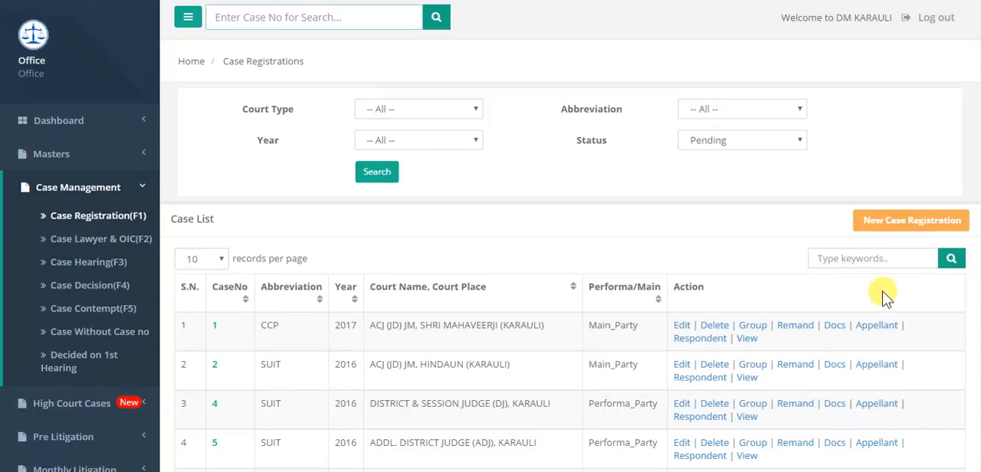
{"action": "left_click", "coordinate": [882, 262]}
{"action": "type", "text": "2"}
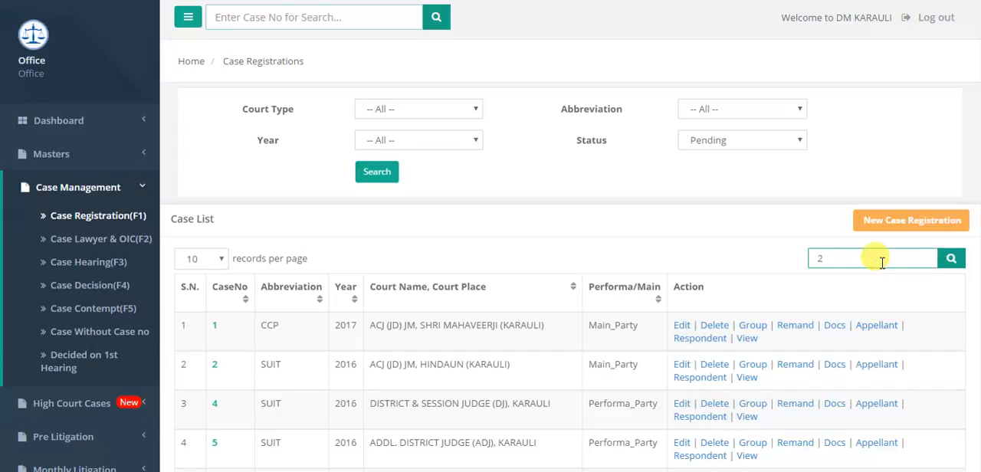
{"action": "left_click", "coordinate": [949, 265]}
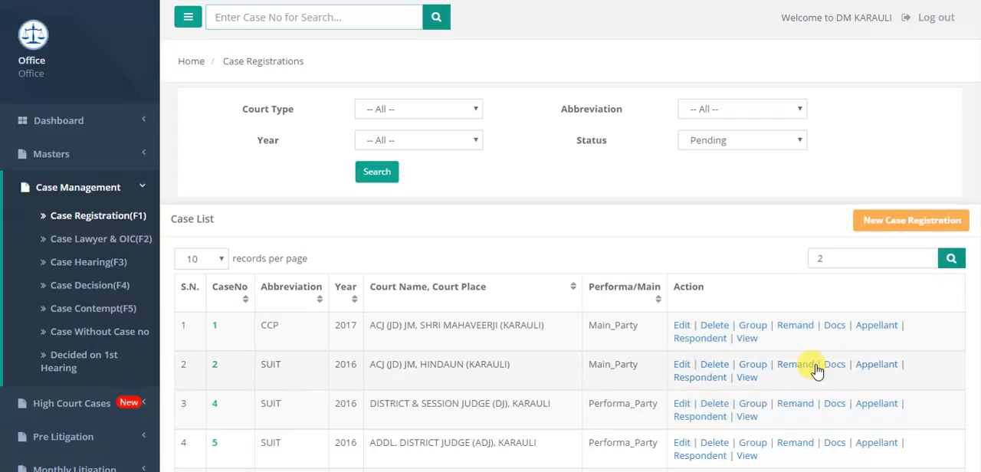
Step: Open the appellant page of the 2016 SUIT case at ACJ (JD) JM, HINDAUN (KARAULI) and examine its entry fields and appellants list
{"action": "left_click", "coordinate": [874, 367]}
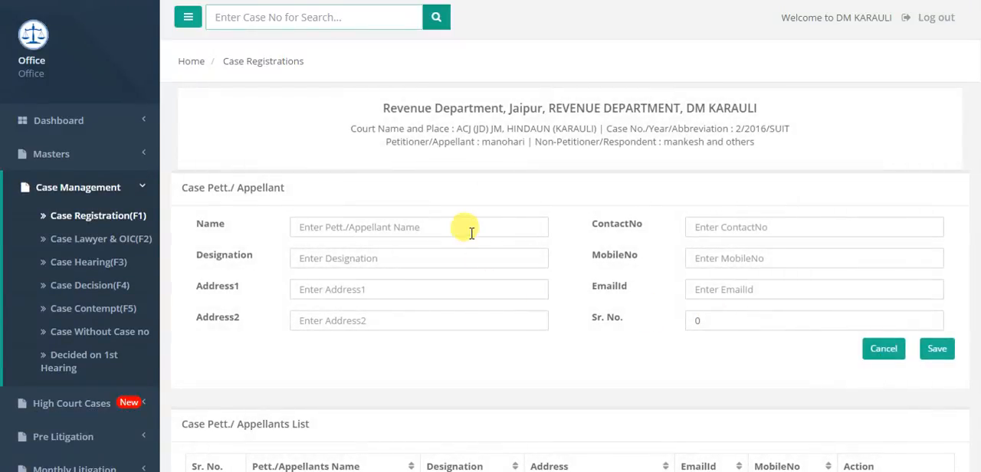
{"action": "left_click", "coordinate": [471, 230]}
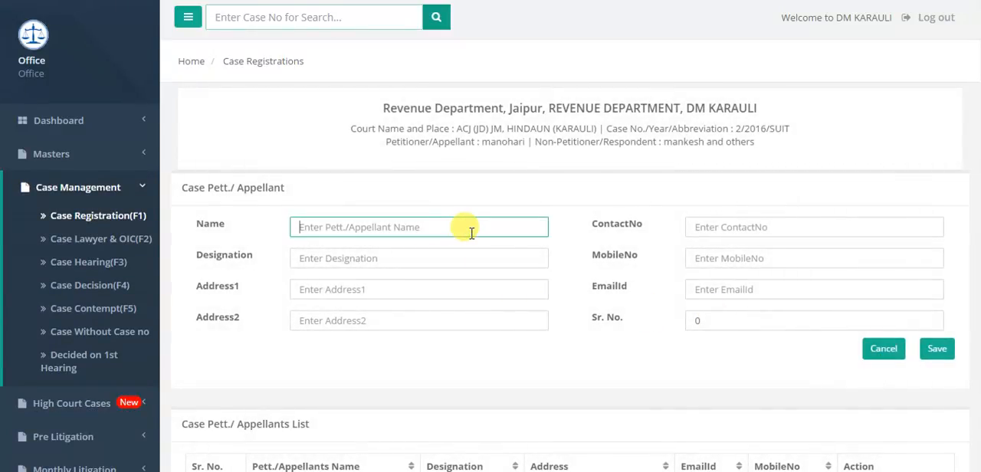
{"action": "left_click", "coordinate": [755, 215]}
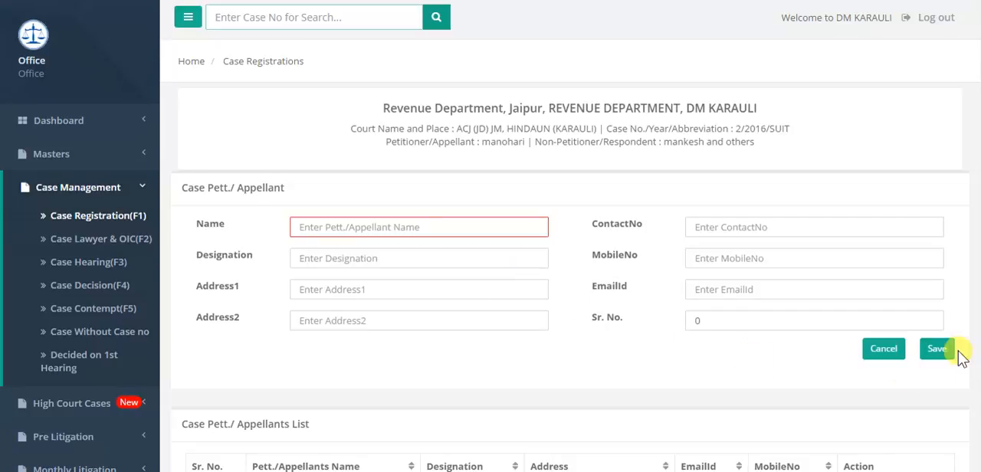
{"action": "scroll", "coordinate": [490, 236], "scroll_direction": "down", "scroll_amount": 3}
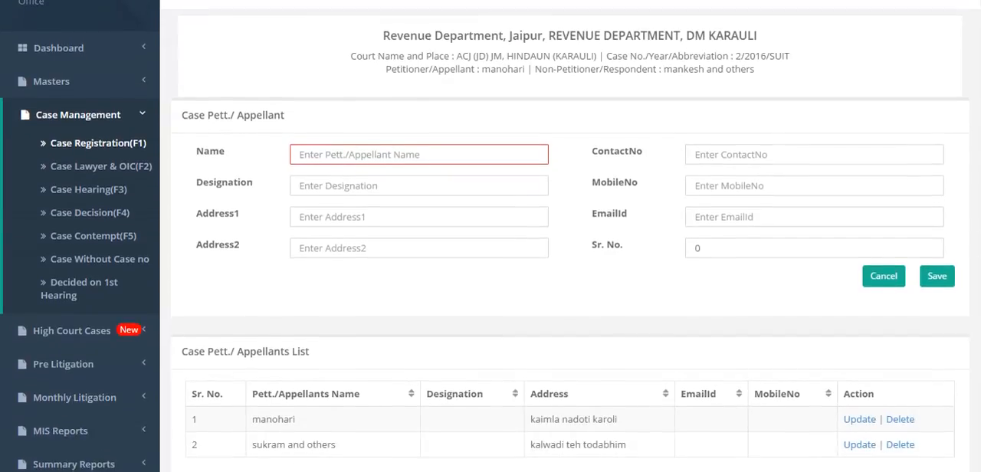
{"action": "scroll", "coordinate": [490, 236], "scroll_direction": "up", "scroll_amount": 3}
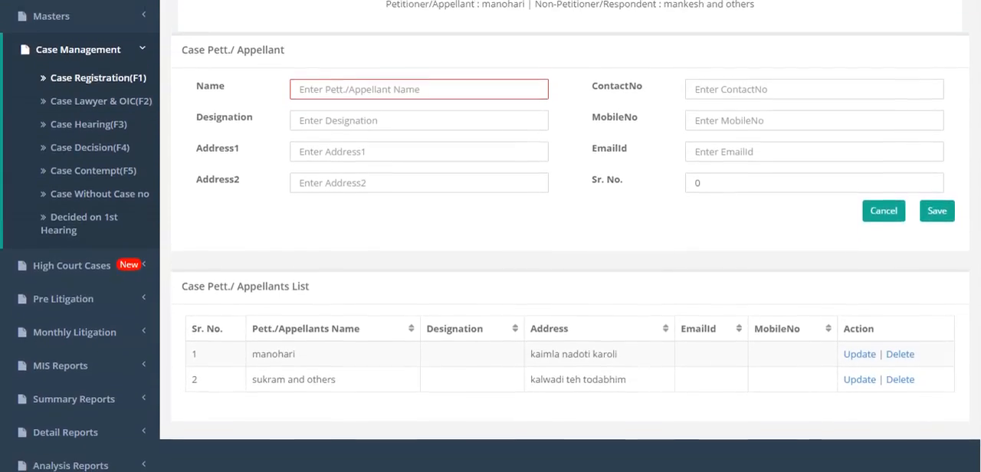
{"action": "scroll", "coordinate": [491, 236], "scroll_direction": "down", "scroll_amount": 2}
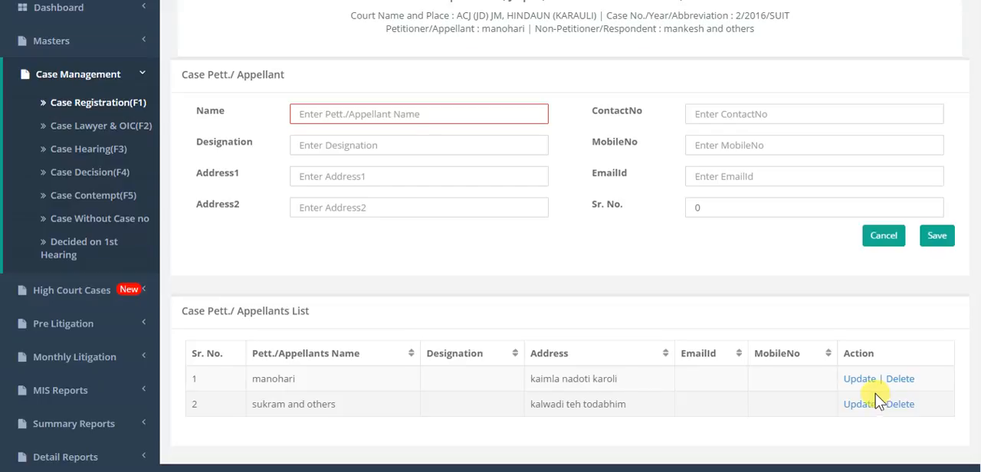
{"action": "scroll", "coordinate": [490, 236], "scroll_direction": "up", "scroll_amount": 1}
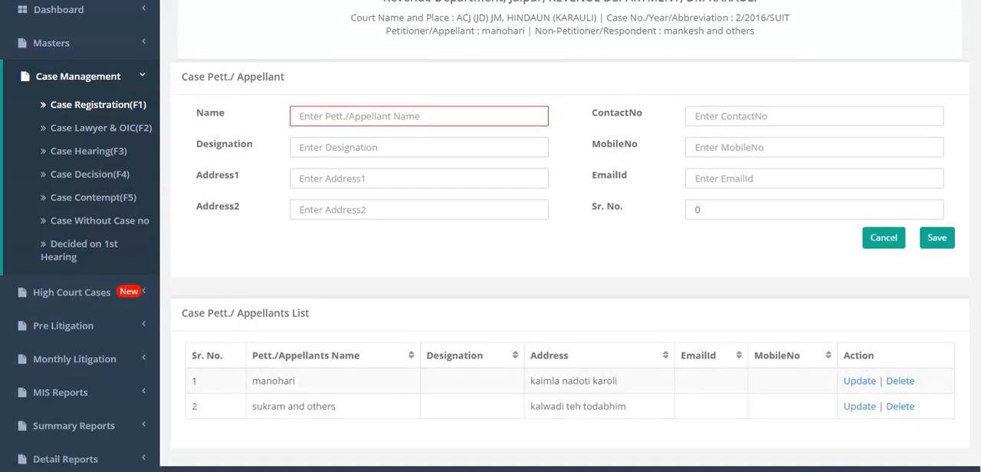
{"action": "scroll", "coordinate": [491, 236], "scroll_direction": "up", "scroll_amount": 1}
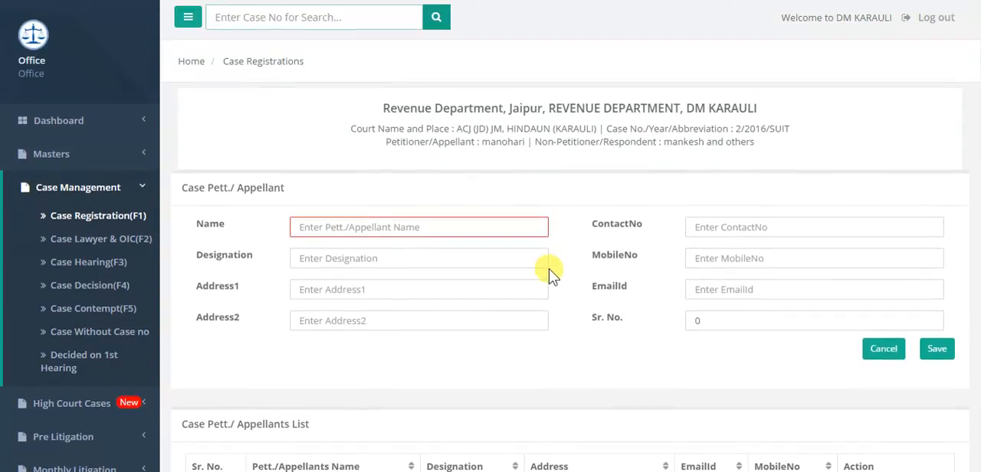
Step: Return to the case list and open the respondent page of the 2016 SUIT case at ACJ (JD) JM, HINDAUN (KARAULI)
{"action": "left_click", "coordinate": [133, 216]}
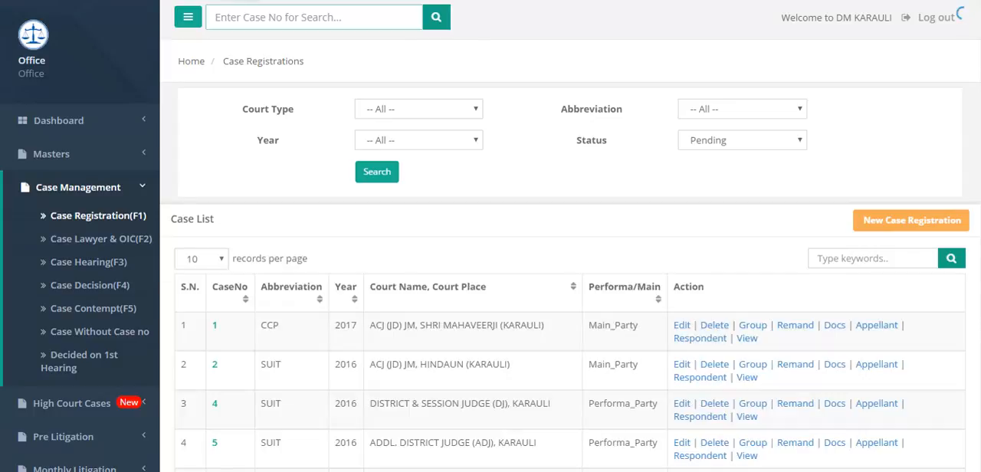
{"action": "scroll", "coordinate": [793, 342], "scroll_direction": "down", "scroll_amount": 2}
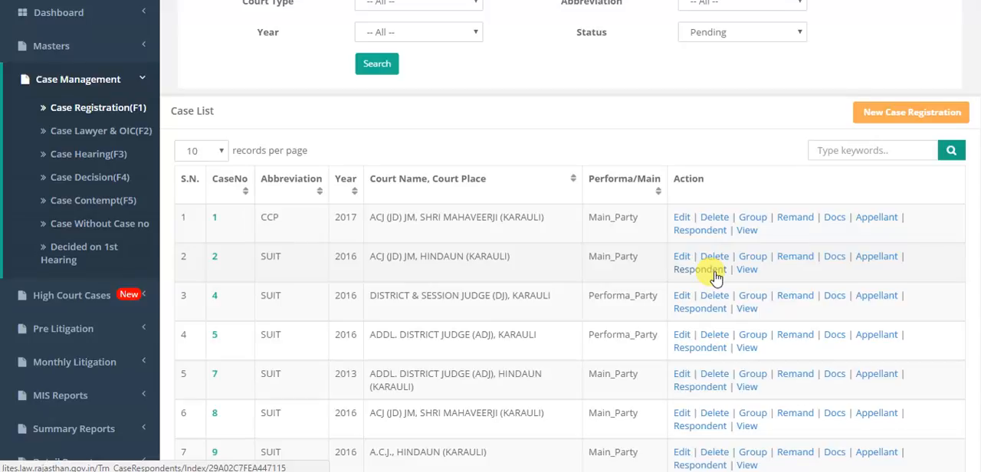
{"action": "left_click", "coordinate": [709, 269]}
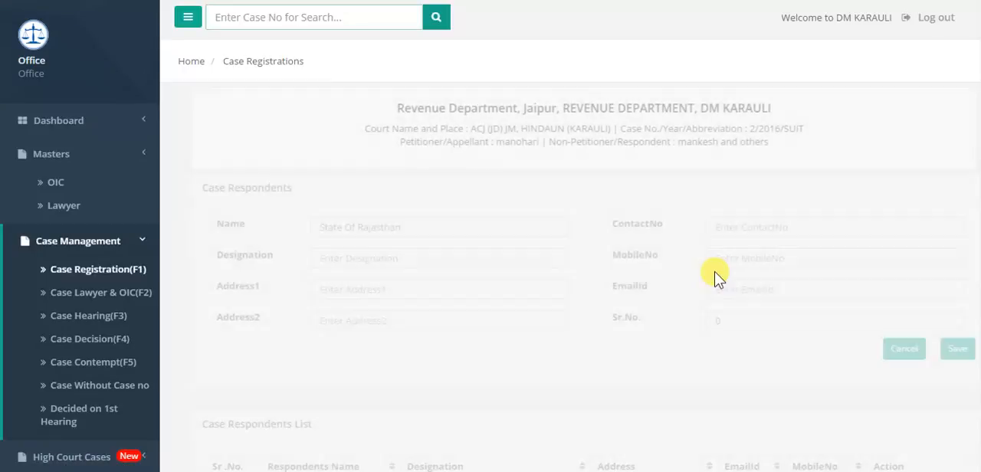